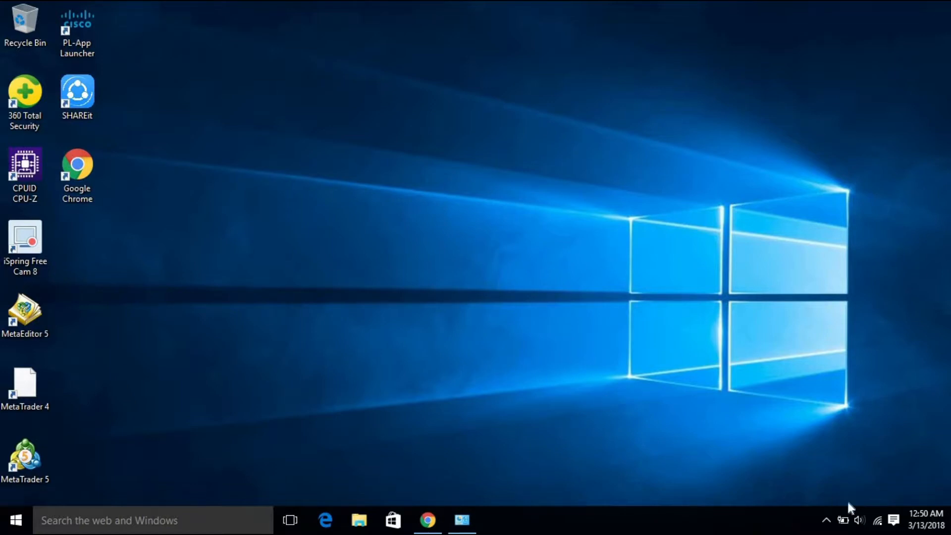
Open Windows Firewall's advanced security settings by way of the Network and Sharing Center
right_click(877, 520)
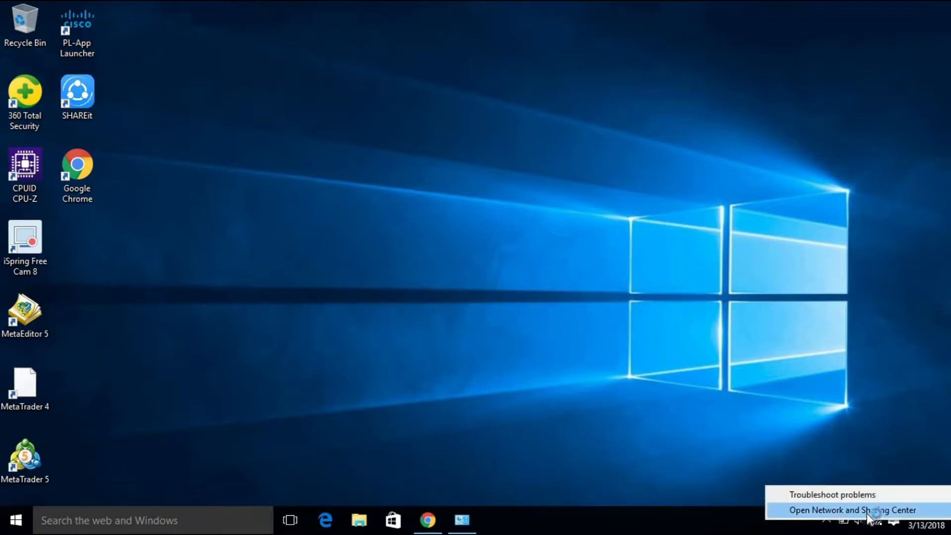
left_click(867, 513)
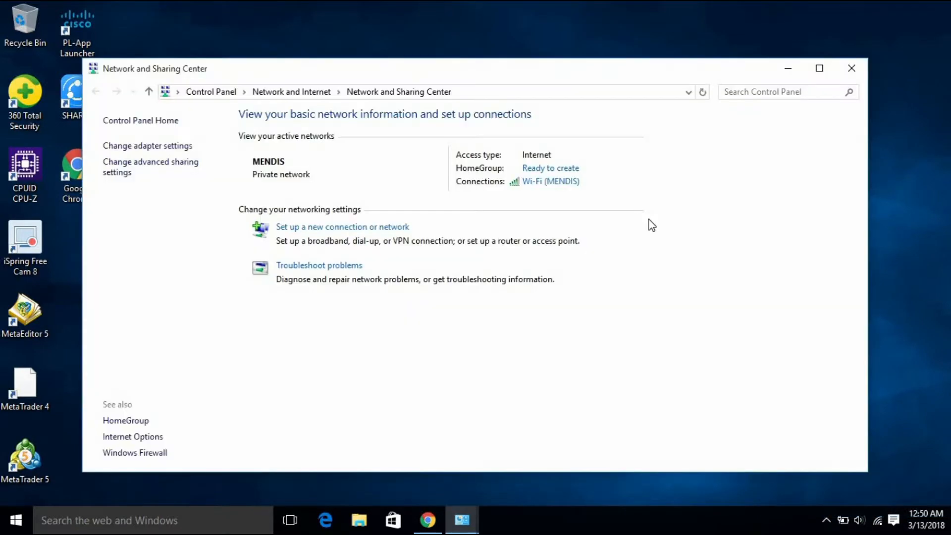
left_click(141, 453)
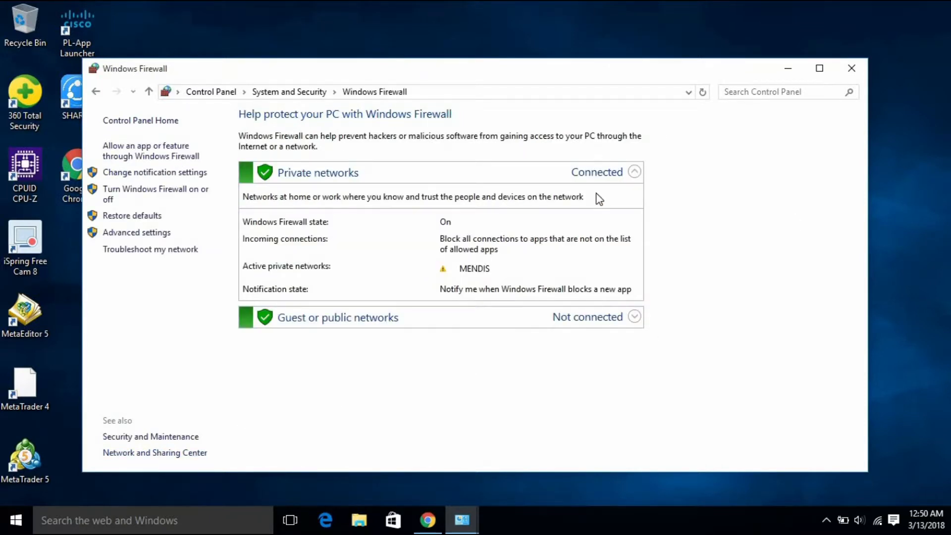
left_click(135, 233)
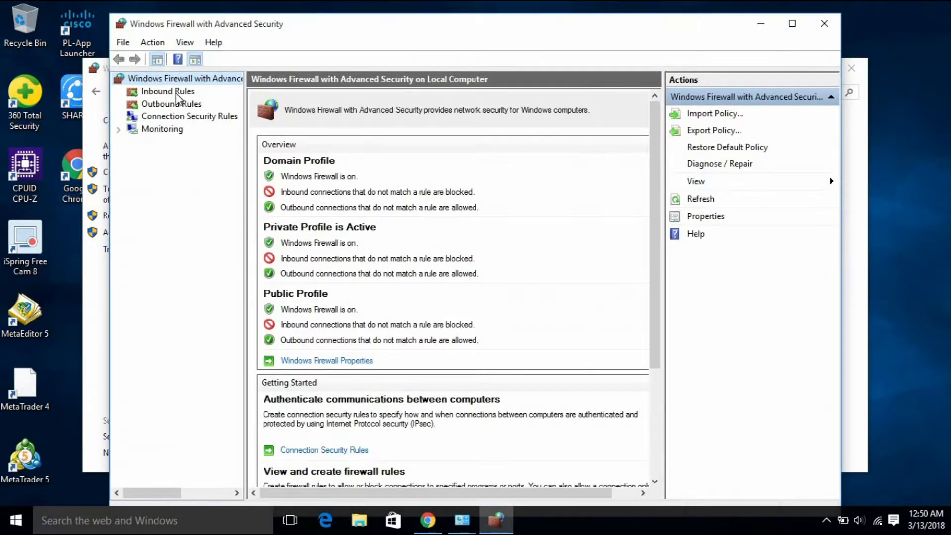
Look over the inbound and outbound rules, return to the inbound rules, and maximize the firewall window
left_click(176, 93)
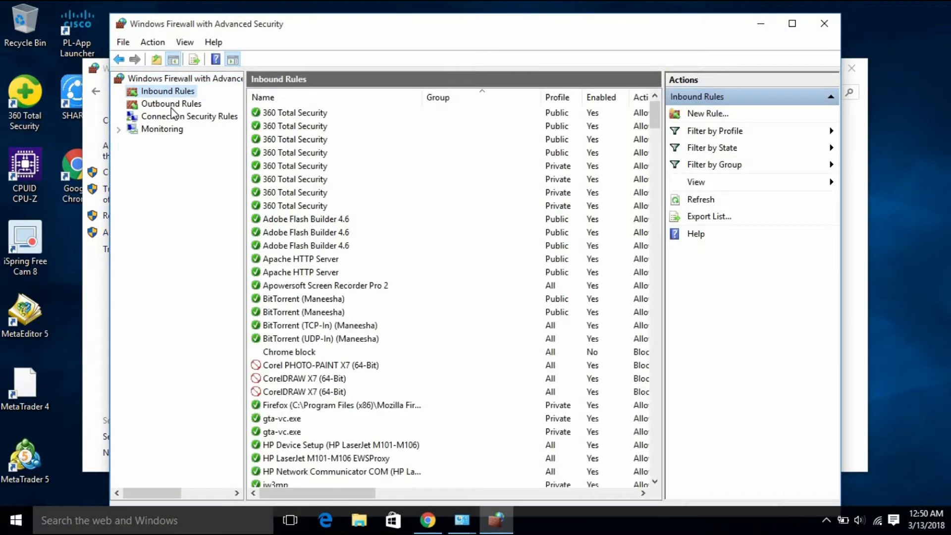
left_click(171, 104)
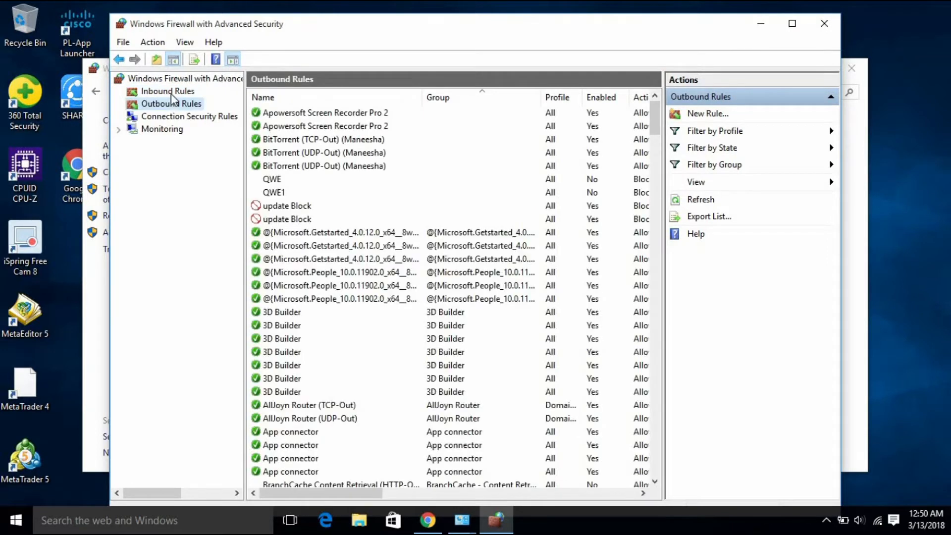
left_click(171, 95)
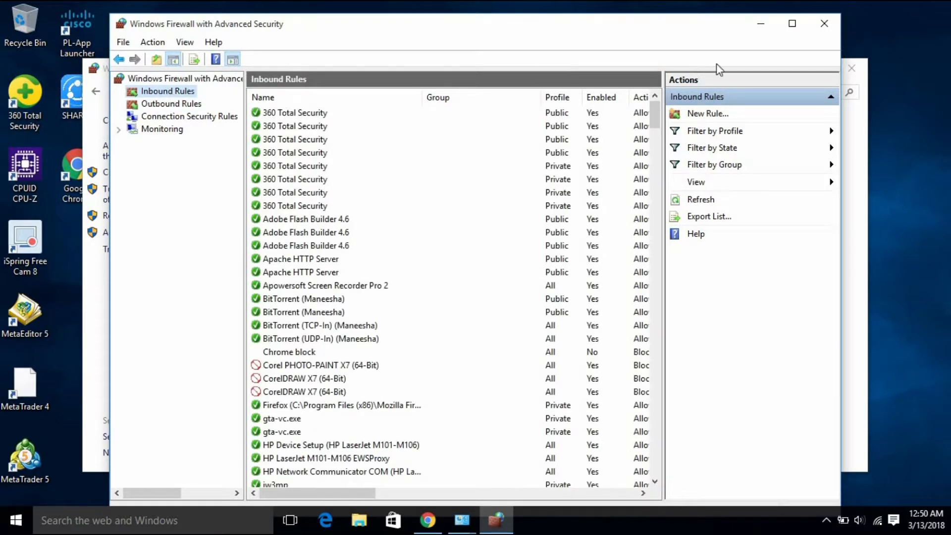
left_click(792, 23)
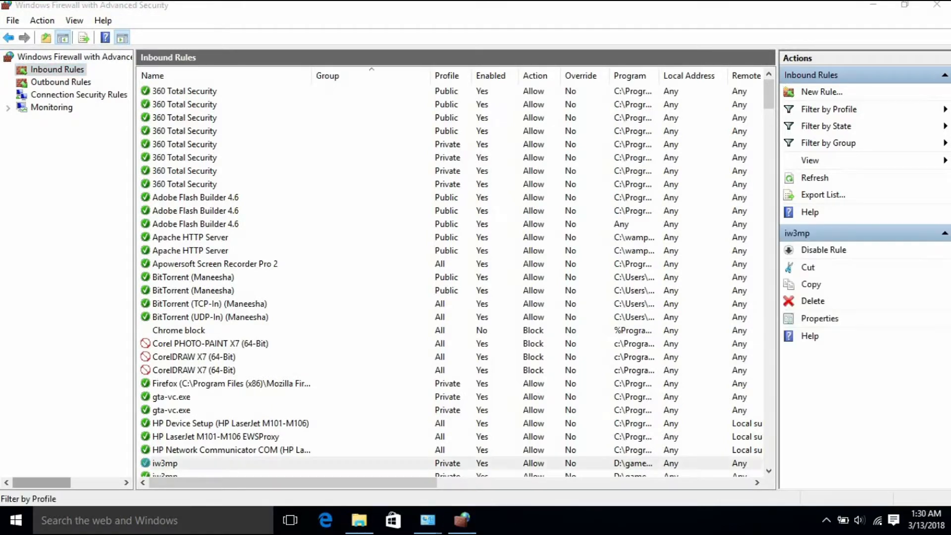
Start a new inbound rule of type Port that applies to TCP on specific local ports 80,443
left_click(805, 93)
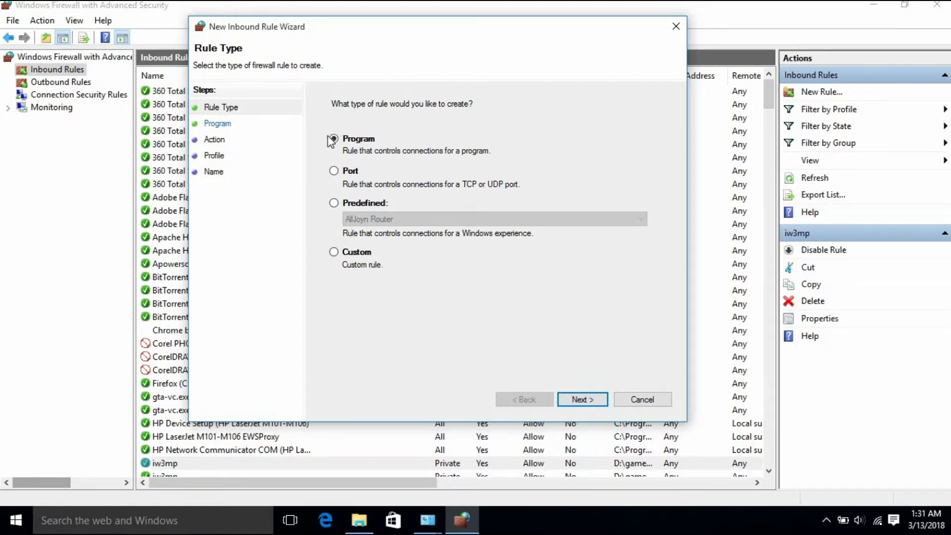
left_click(576, 399)
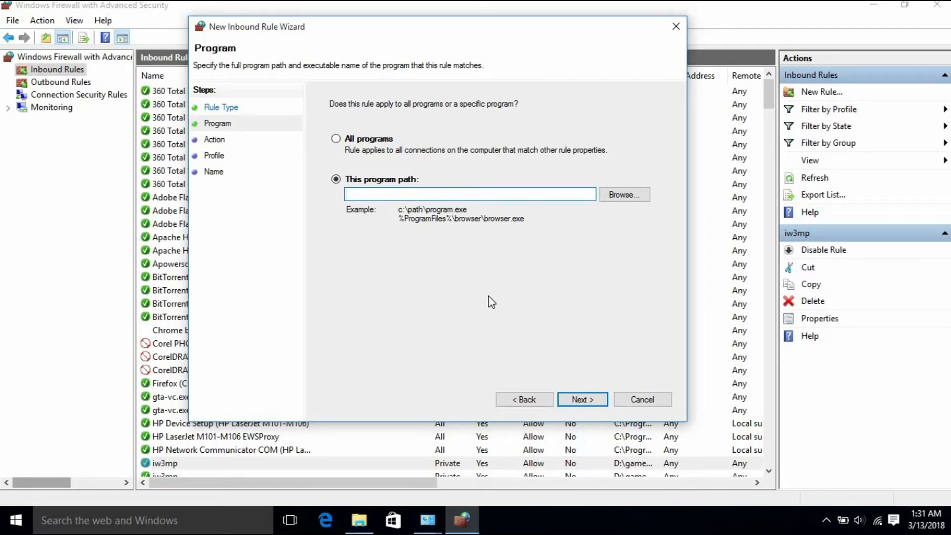
left_click(515, 400)
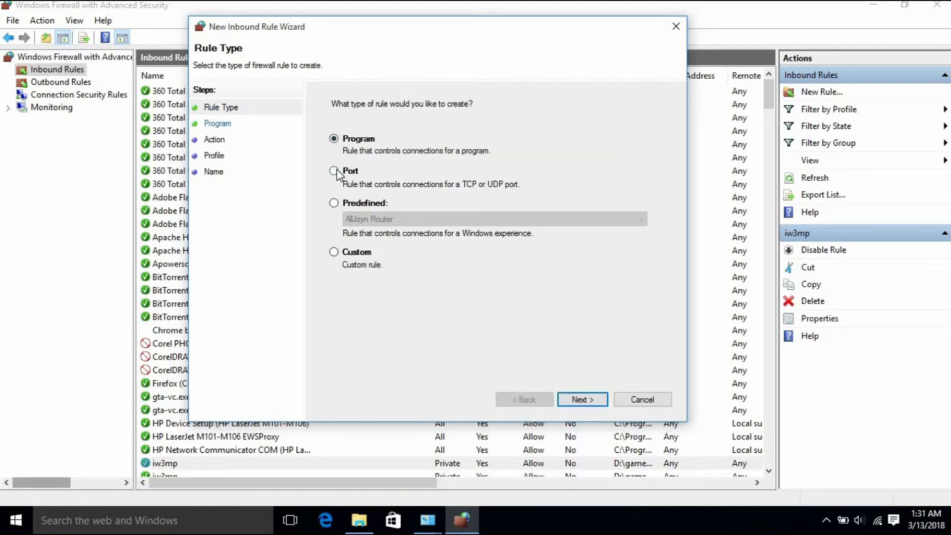
left_click(336, 171)
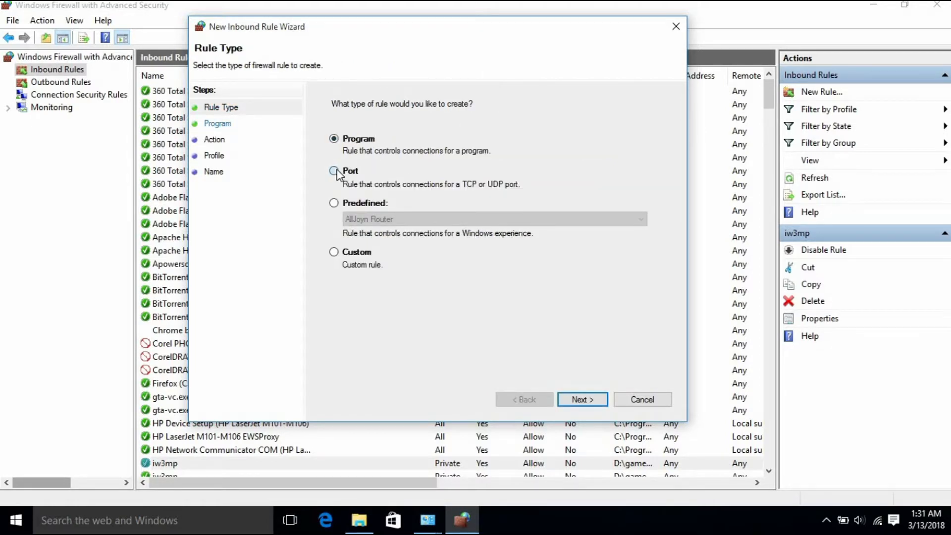
left_click(579, 400)
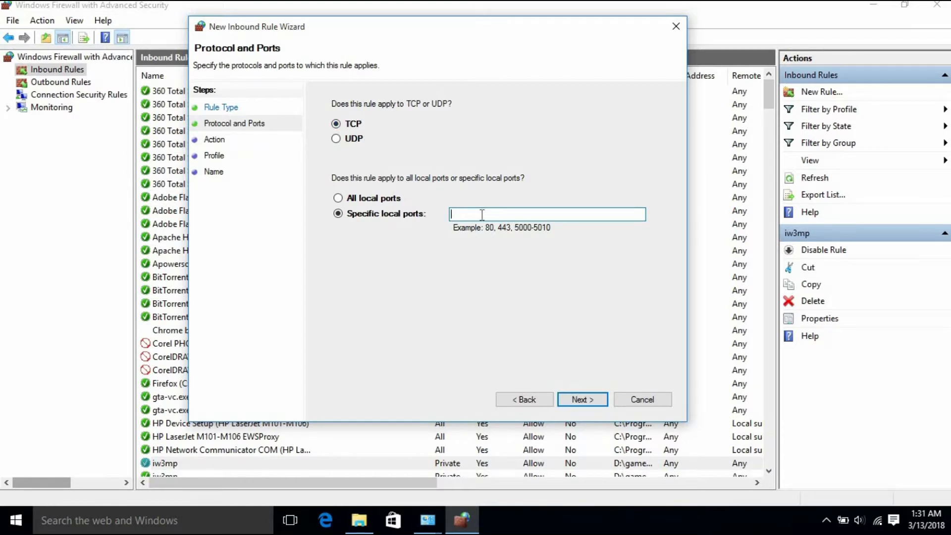
type("80,443")
left_click(579, 397)
Set the inbound rule to block the connection on the Domain, Private and Public profiles, and create it as "Internet Block"
left_click(368, 240)
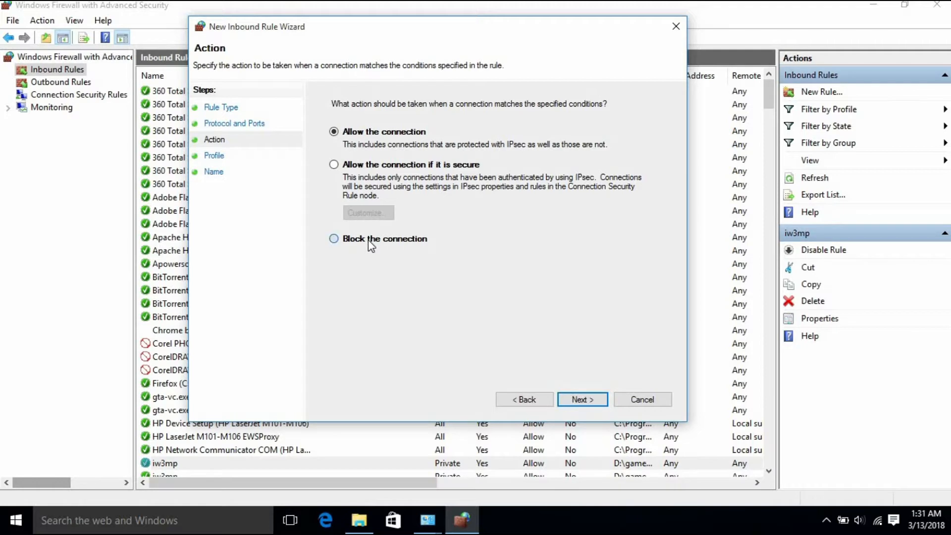
left_click(577, 401)
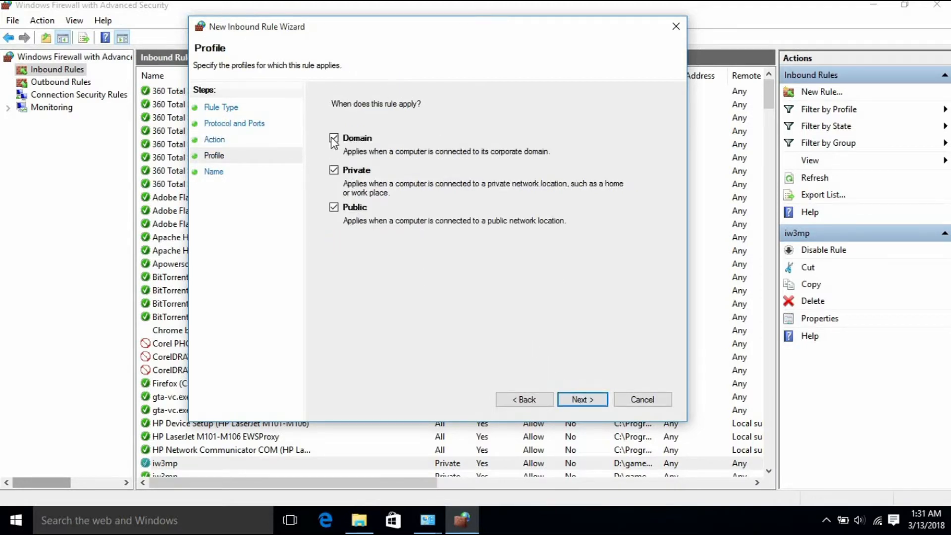
left_click(599, 399)
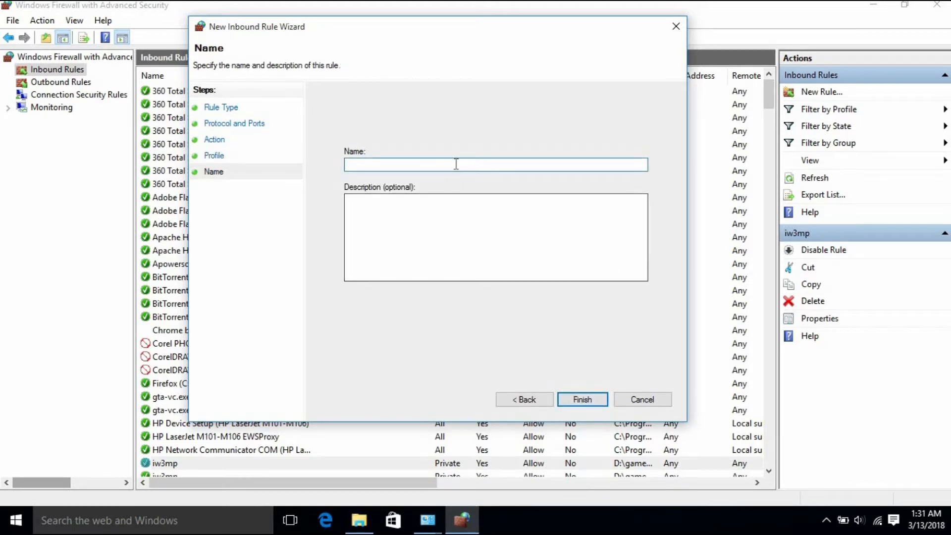
type("Inter")
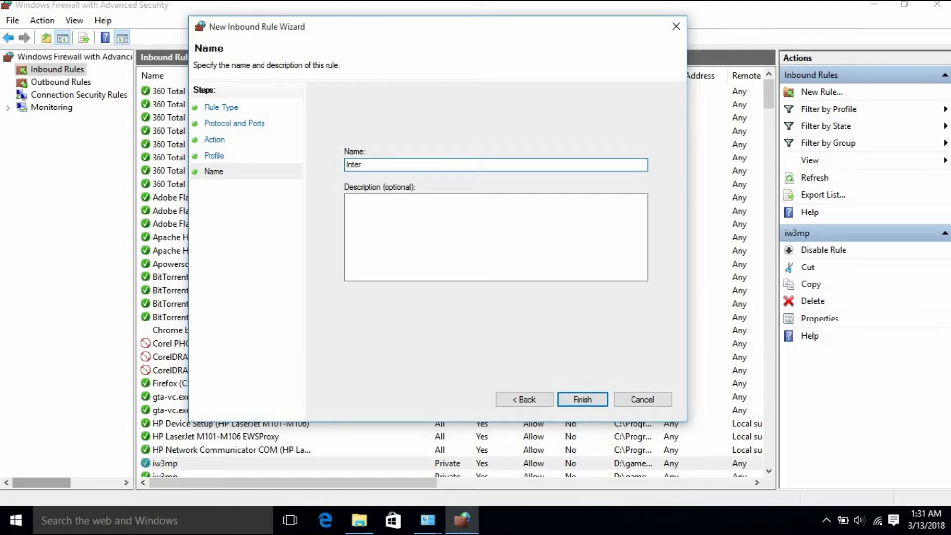
type("net Block")
left_click(582, 399)
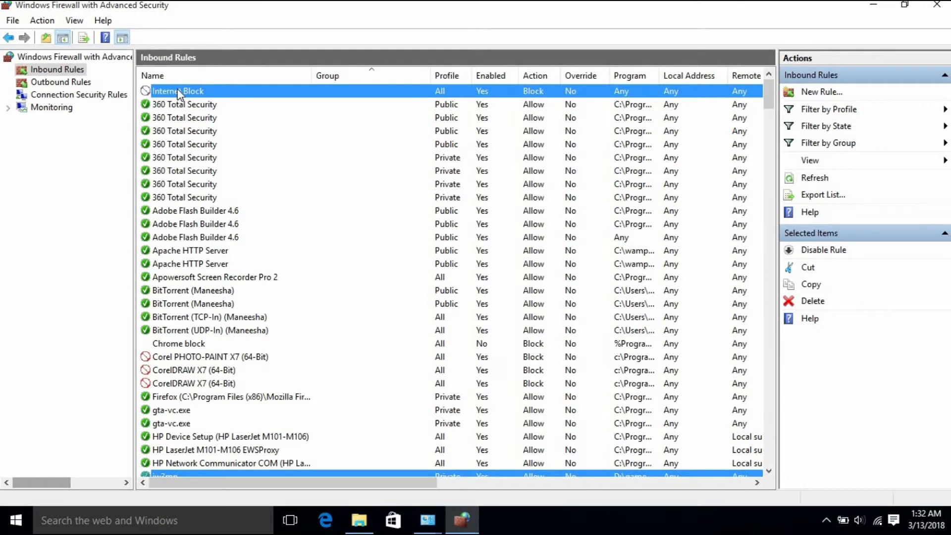
Start a new outbound rule of type Port that applies to TCP on specific remote ports 80,443
left_click(71, 85)
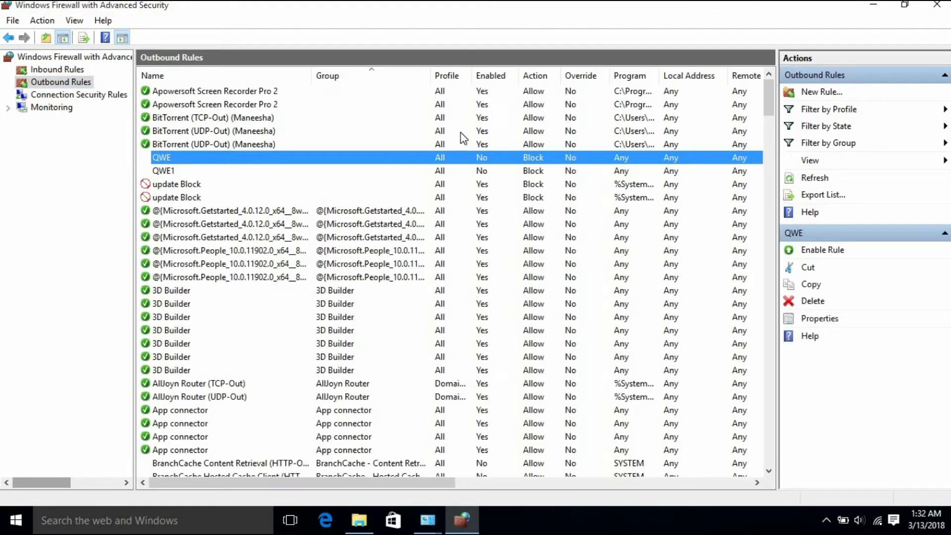
left_click(793, 94)
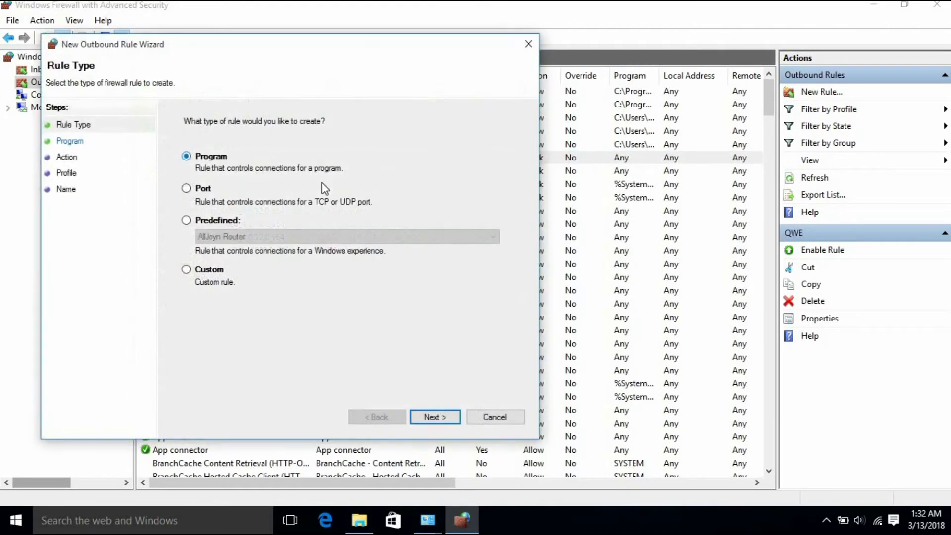
left_click(189, 189)
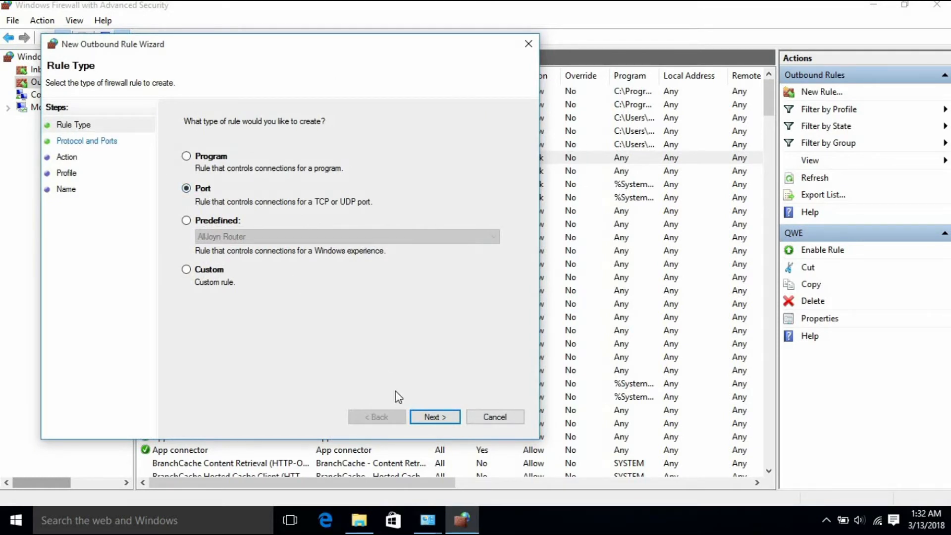
left_click(432, 416)
type("80")
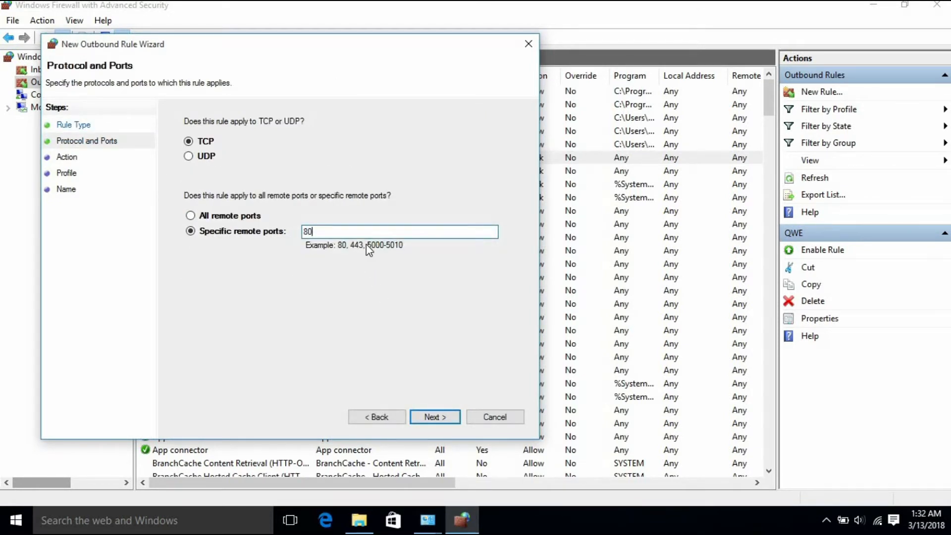
type(",443")
left_click(433, 417)
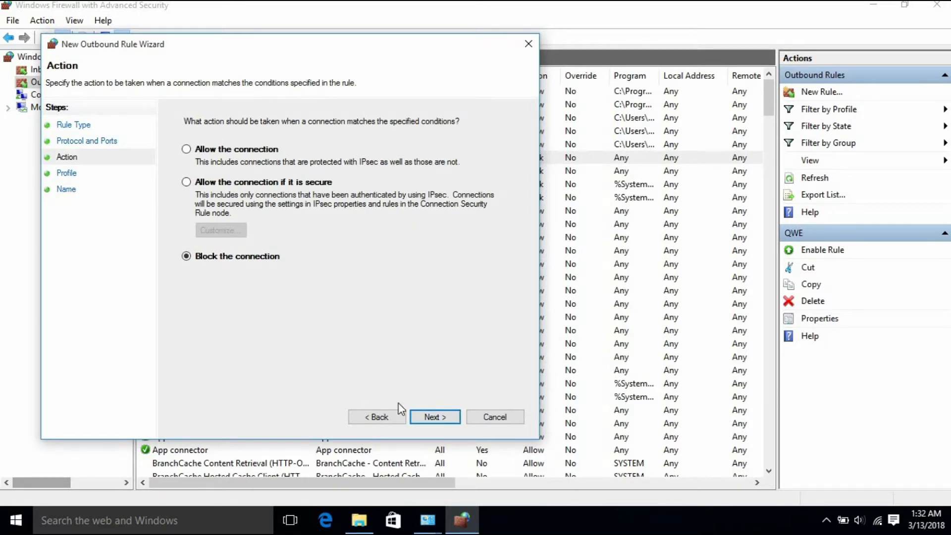
Keep the outbound rule blocking the connection on the Domain, Private and Public profiles, and create it as "inter block"
left_click(436, 416)
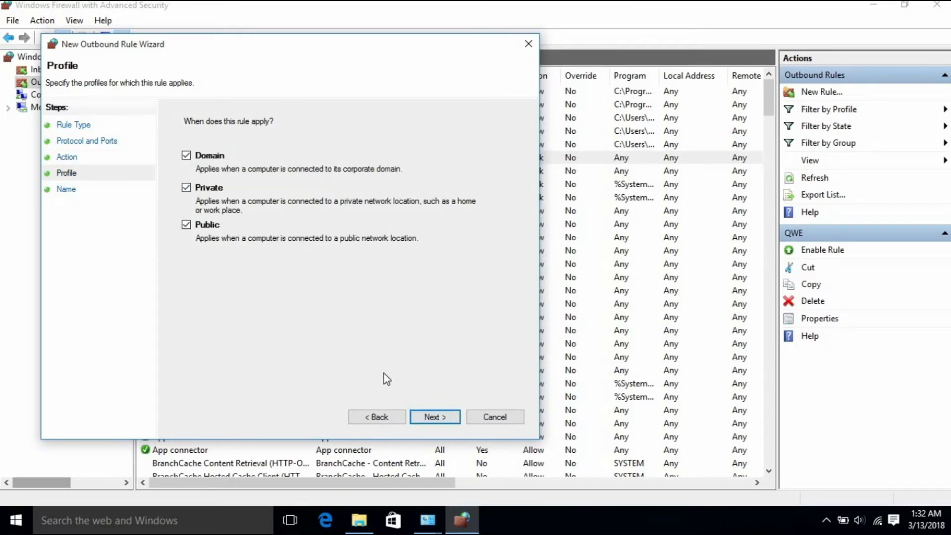
left_click(436, 418)
type("INter")
key("BackSpace")
key("BackSpace")
key("BackSpace")
key("BackSpace")
key("BackSpace")
key("BackSpace")
type("inte")
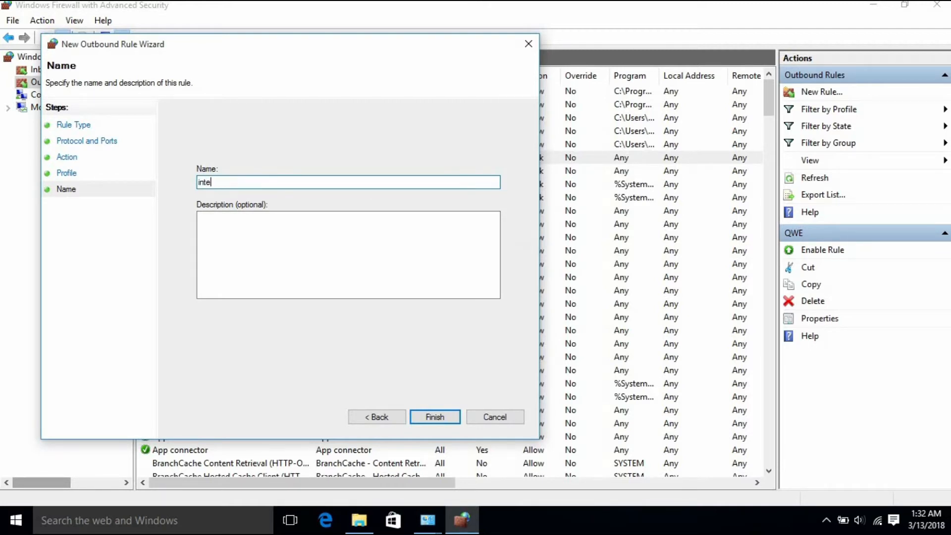
type("r block")
key("Return")
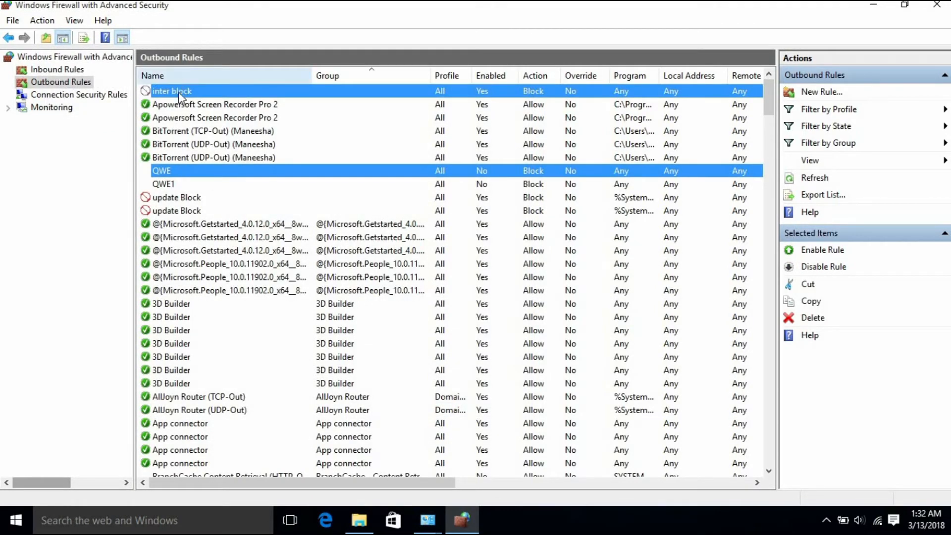
Return to the inbound rules, switch to Google Chrome from the desktop, and search for "youtube" to test internet access
left_click(39, 70)
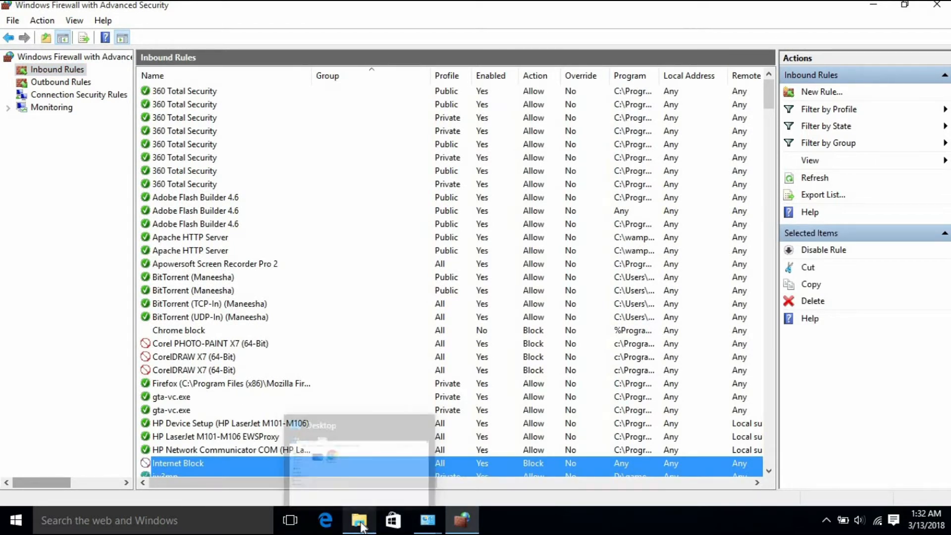
key("super+d")
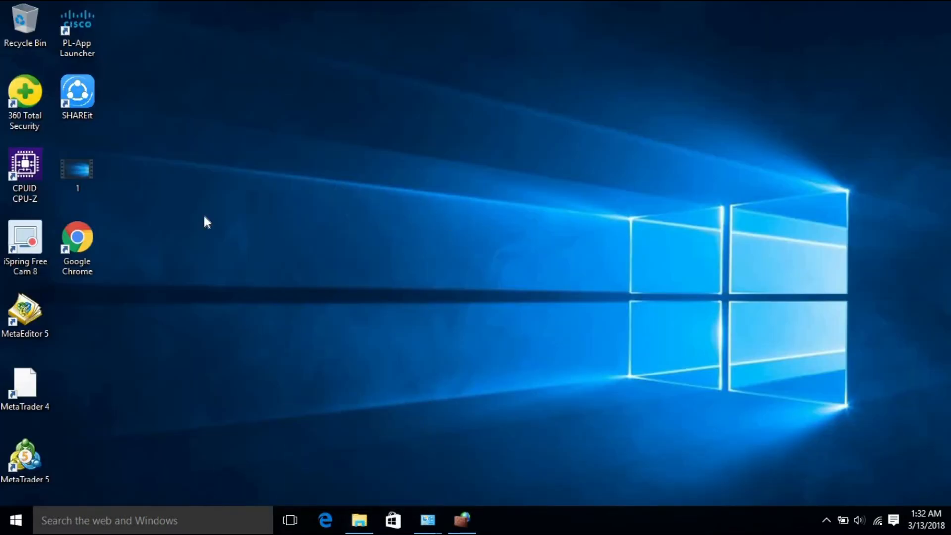
double_click(70, 247)
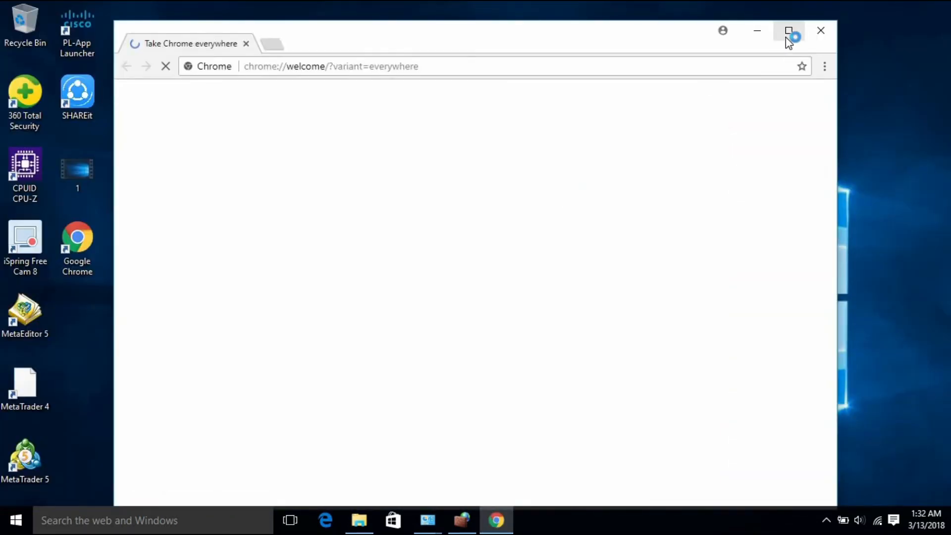
left_click(785, 37)
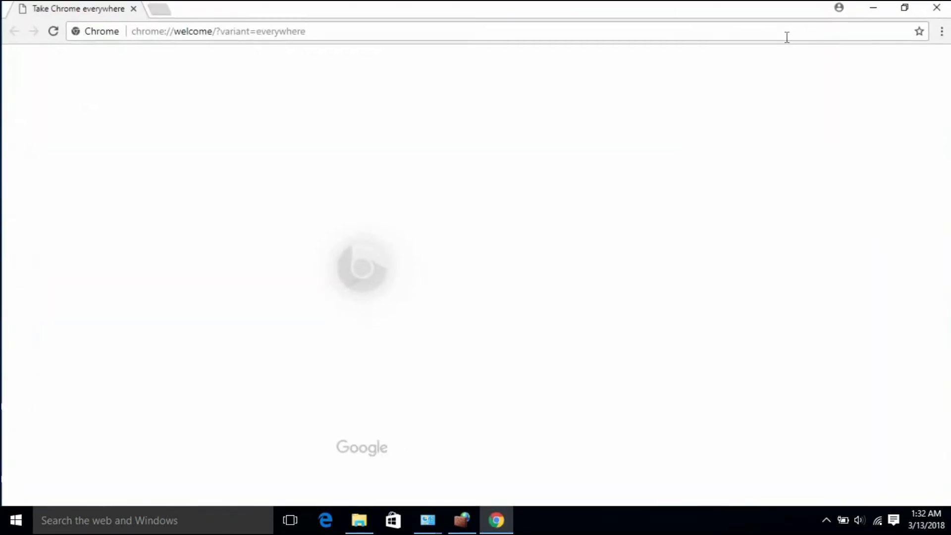
left_click(312, 29)
type("youtb")
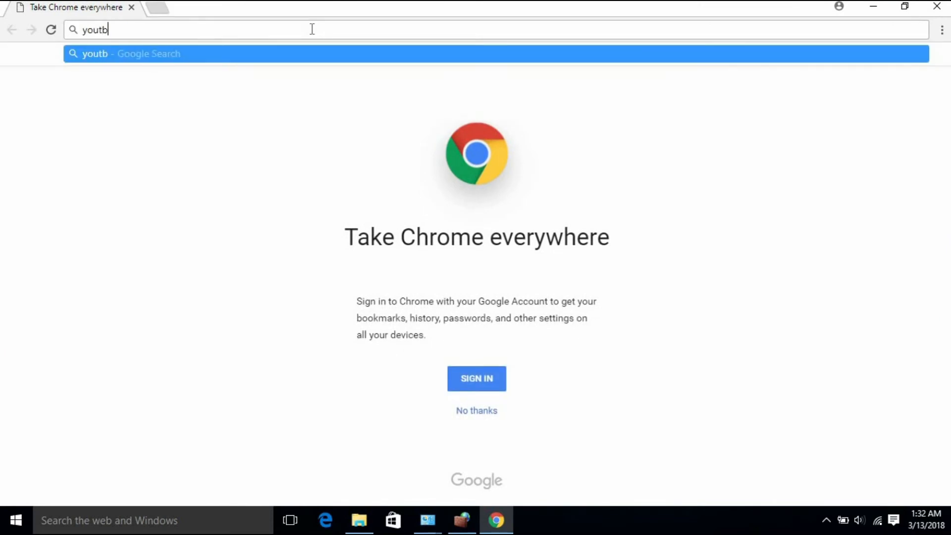
key("BackSpace")
type("ube")
key("Return")
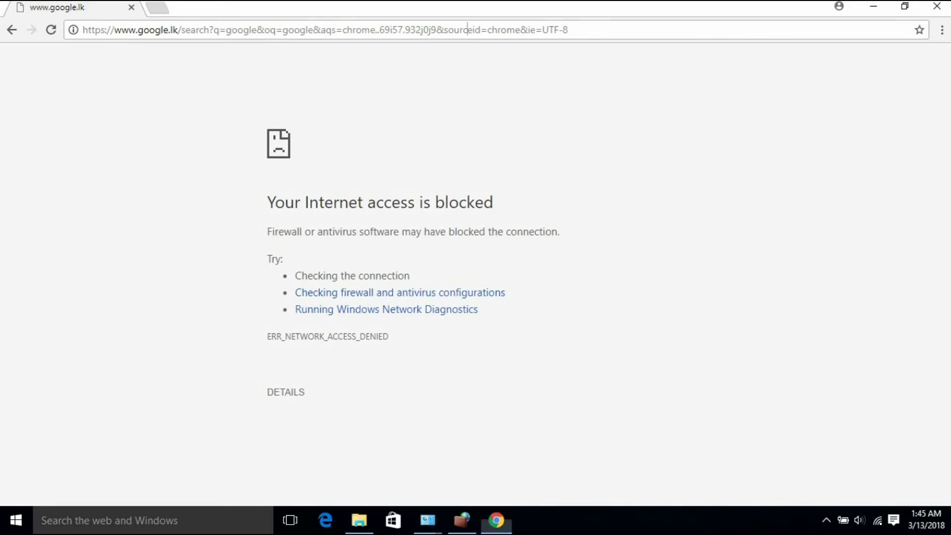
Search for "google" in the browser to test internet access again
left_click(467, 30)
type("g")
type("e")
key("Return")
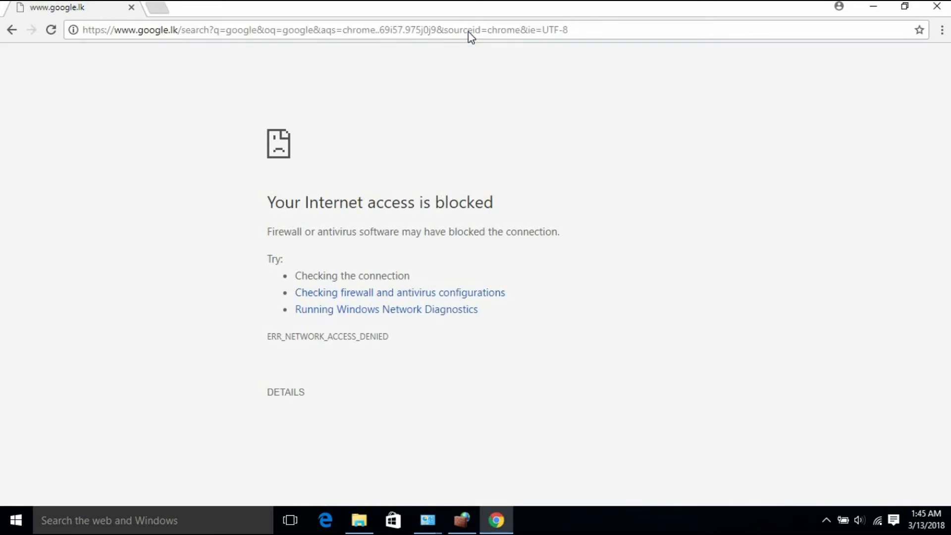